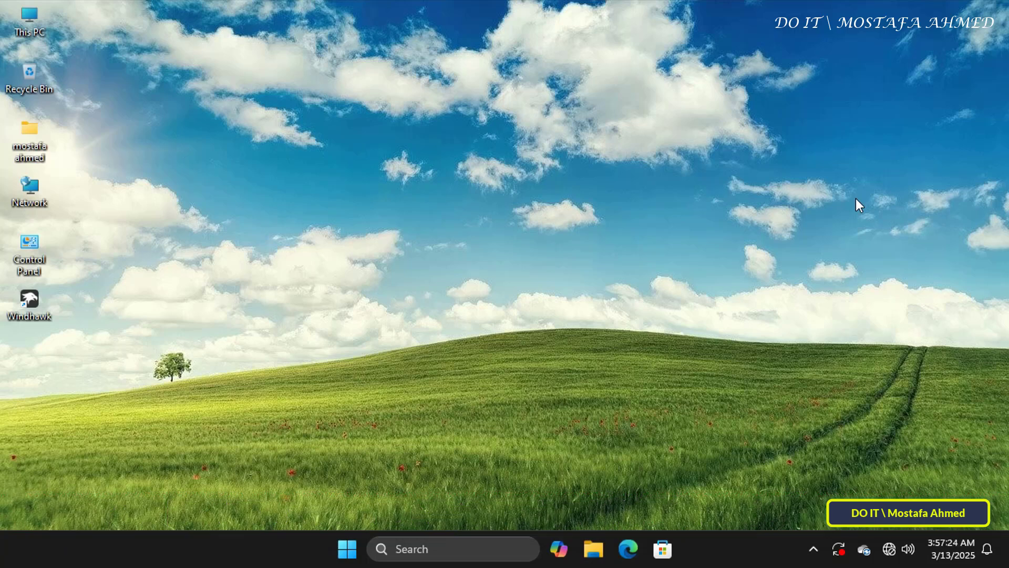
Create a blank text file on the desktop, keeping the default name New Text Document.
{"action": "right_click", "coordinate": [604, 181]}
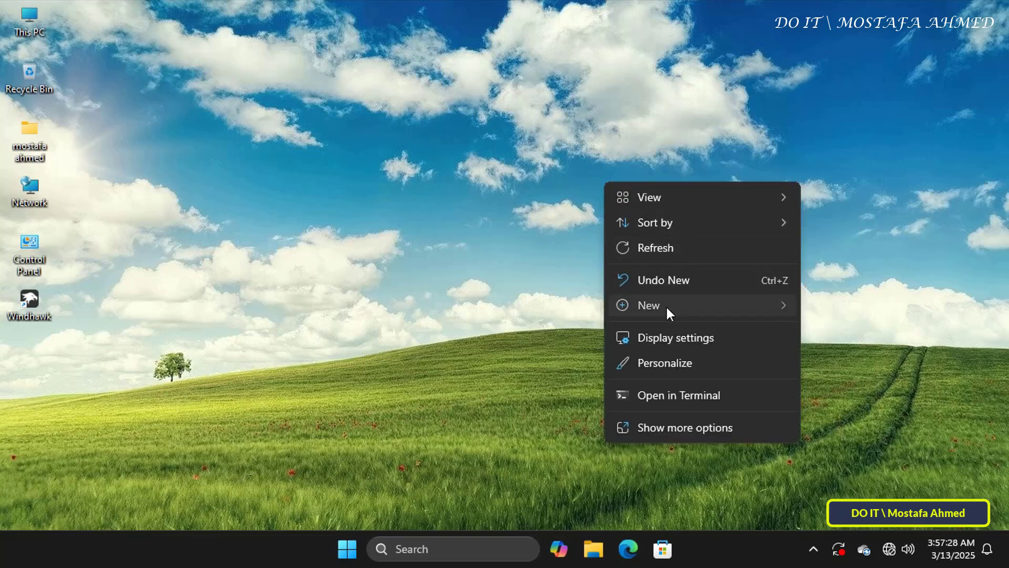
{"action": "mouse_move", "coordinate": [666, 305]}
{"action": "left_click", "coordinate": [843, 382]}
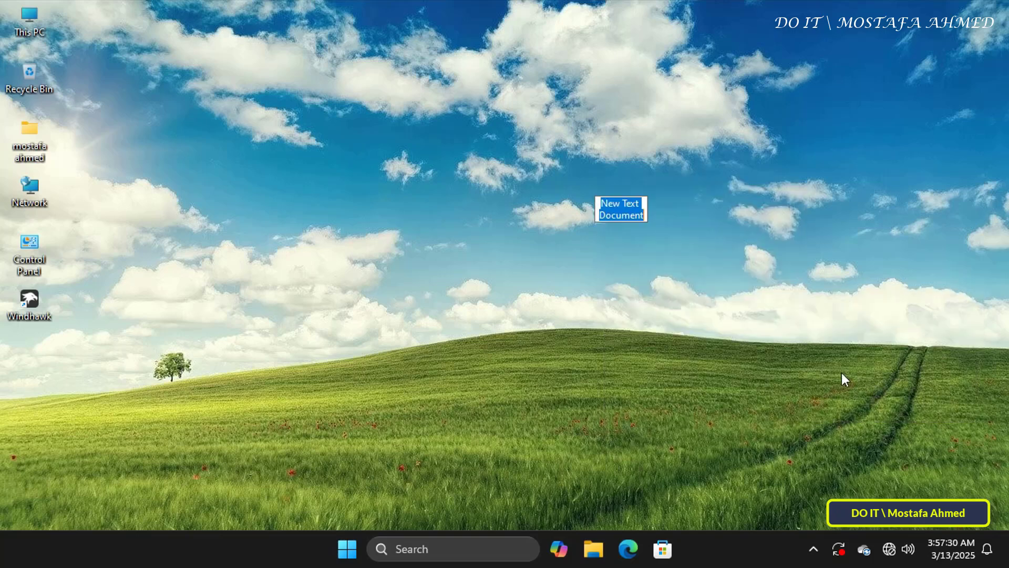
{"action": "key", "text": "Return"}
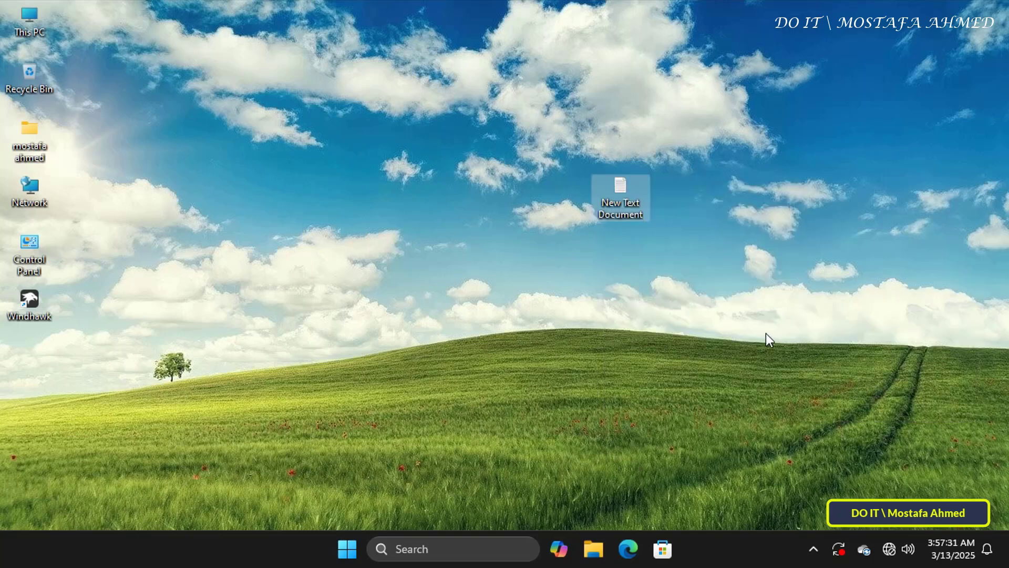
Open New Text Document in the new Notepad, check its version 11.2407.9.0 in settings, then close it.
{"action": "double_click", "coordinate": [635, 197]}
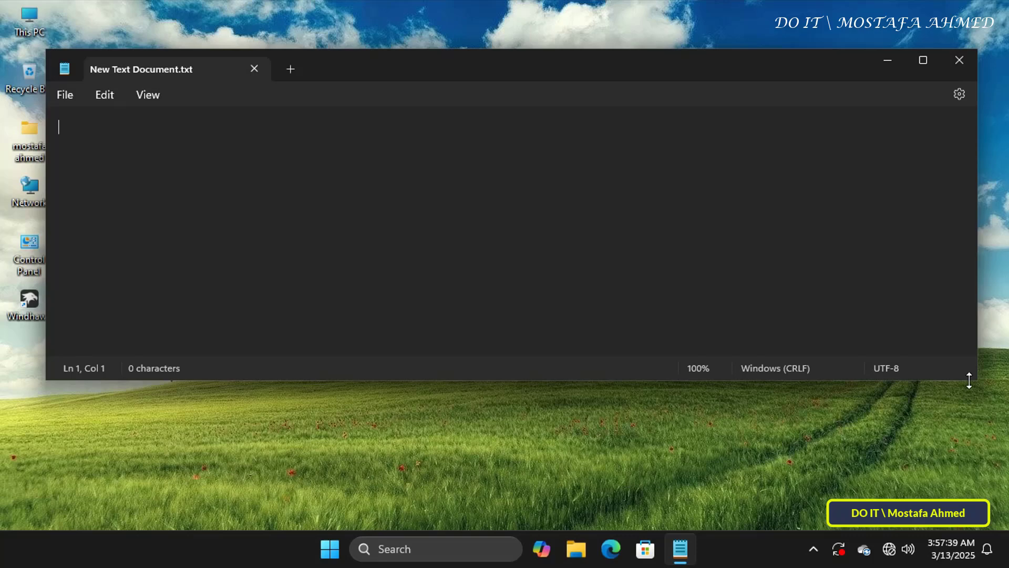
{"action": "left_click_drag", "start_coordinate": [976, 376], "coordinate": [574, 460]}
{"action": "left_click_drag", "start_coordinate": [390, 68], "coordinate": [634, 41]}
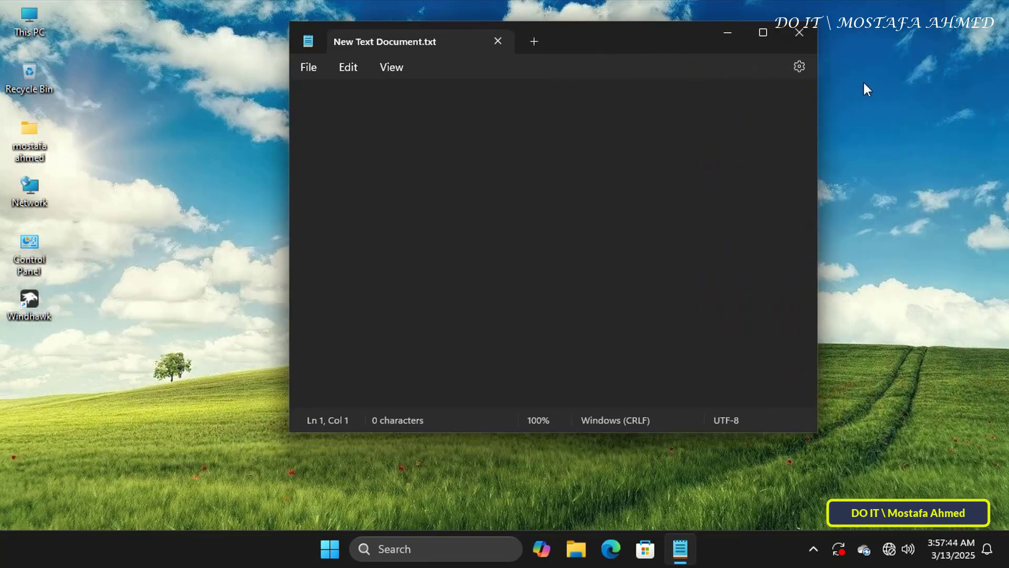
{"action": "left_click", "coordinate": [800, 68]}
{"action": "scroll", "coordinate": [710, 300], "scroll_direction": "down", "scroll_amount": 6}
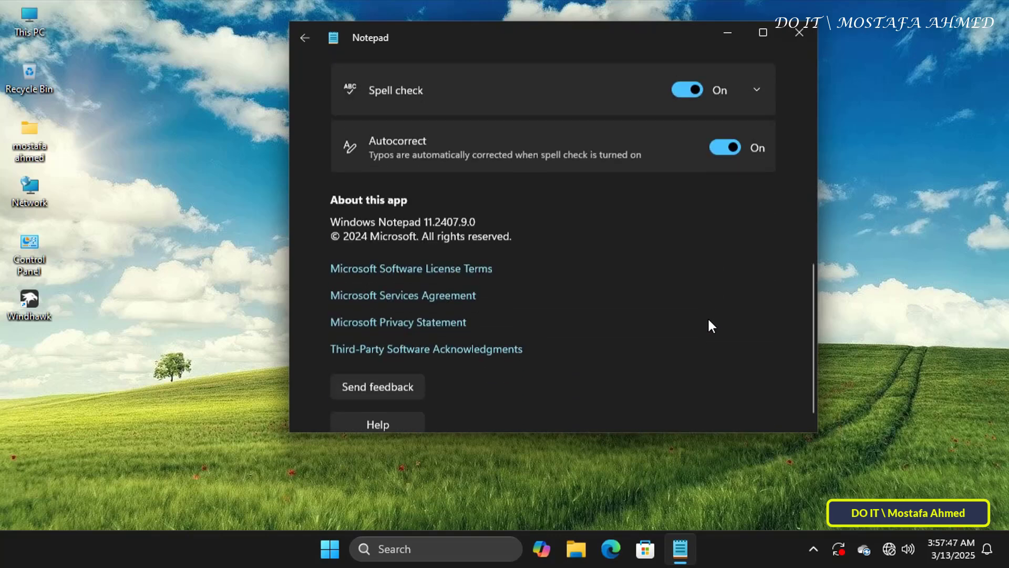
{"action": "scroll", "coordinate": [708, 317], "scroll_direction": "up", "scroll_amount": 6}
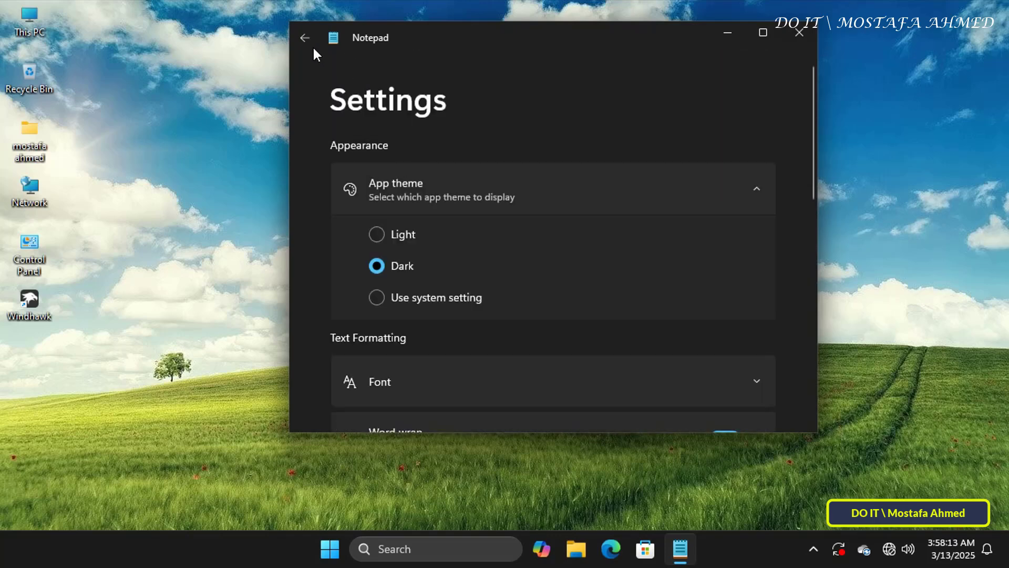
{"action": "left_click", "coordinate": [305, 38]}
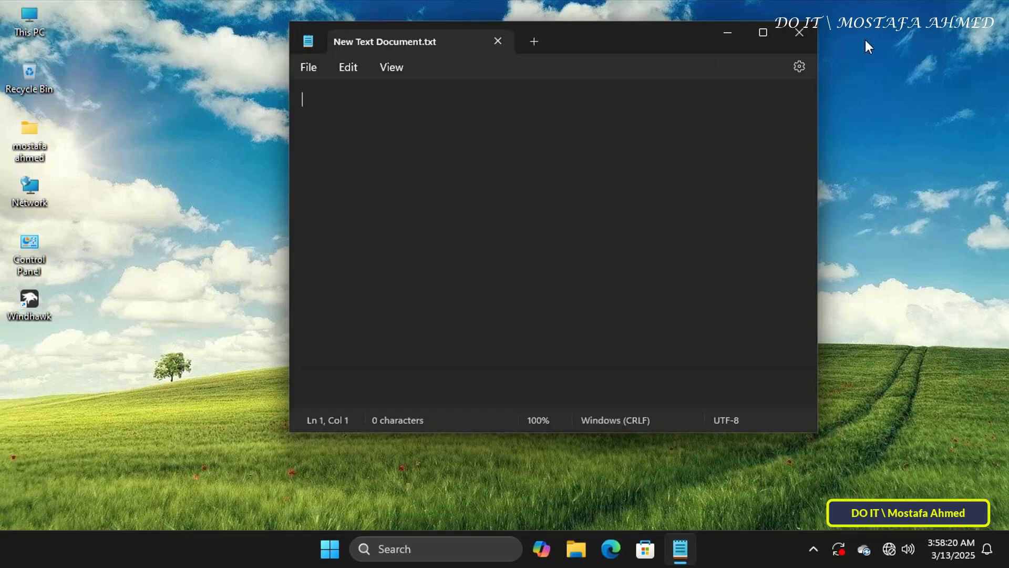
{"action": "left_click", "coordinate": [799, 33]}
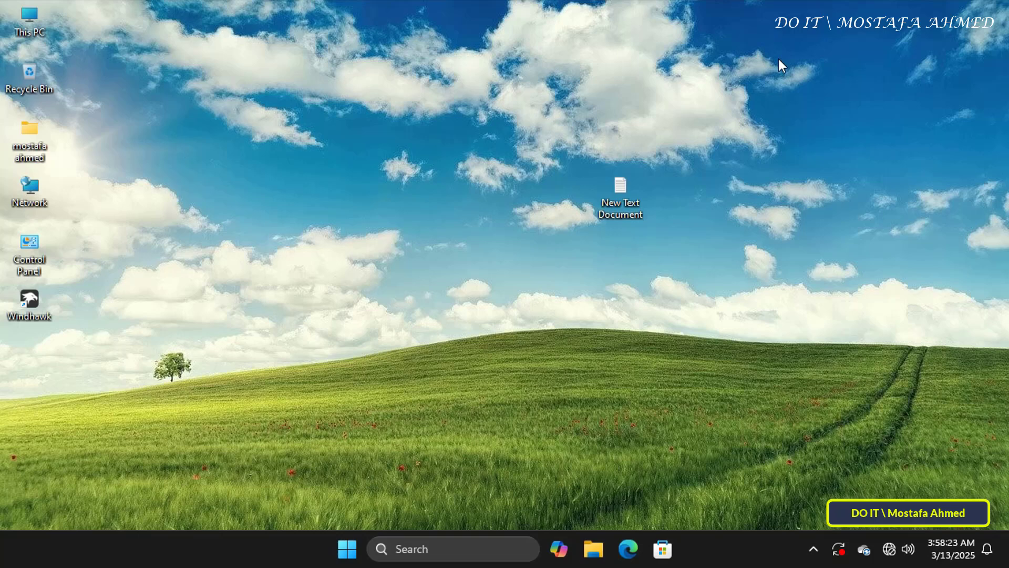
Go to Settings > Apps > Advanced app settings > App execution aliases and scroll to the Notepad alias.
{"action": "left_click", "coordinate": [347, 550]}
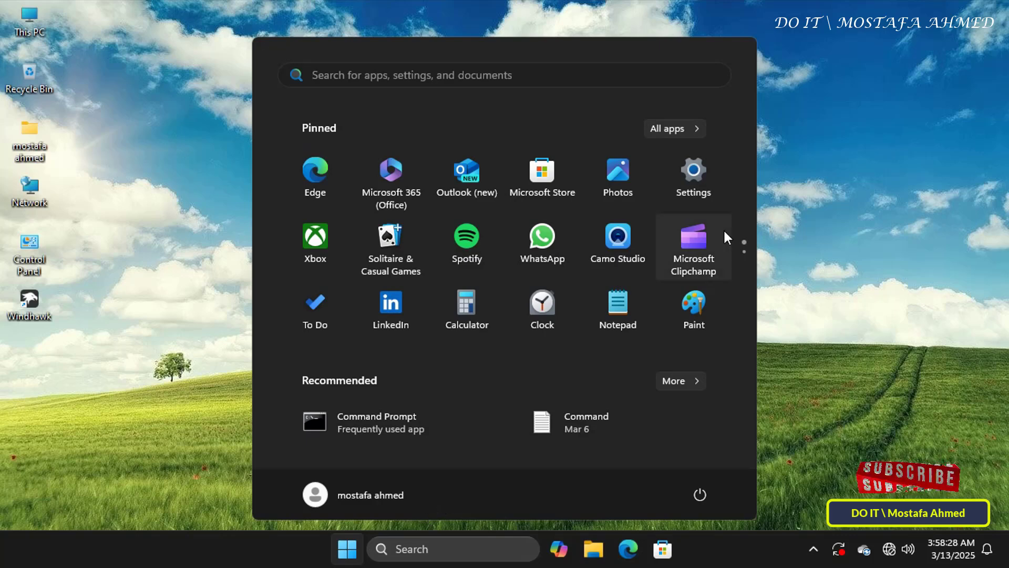
{"action": "left_click", "coordinate": [707, 175]}
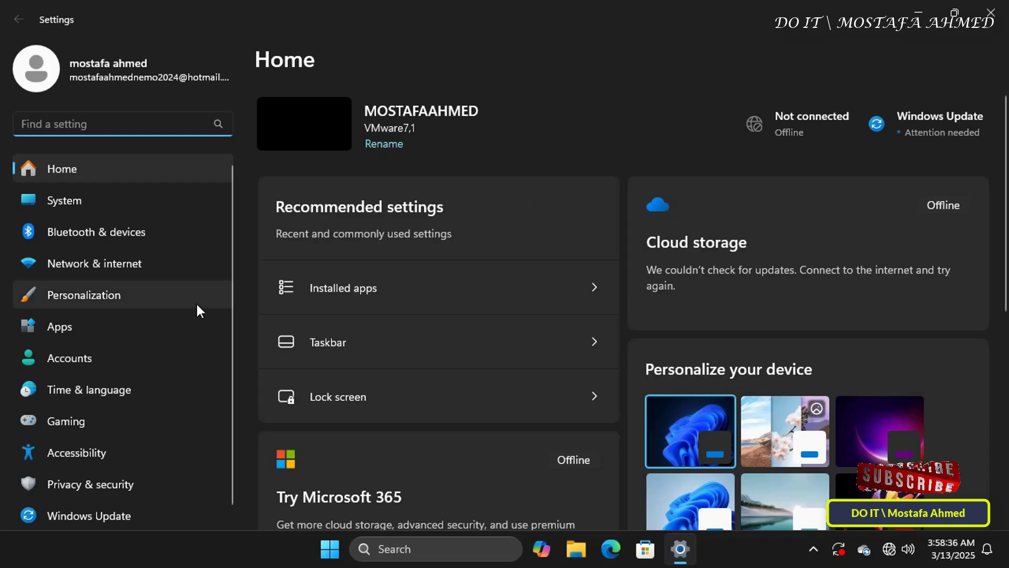
{"action": "left_click", "coordinate": [171, 336]}
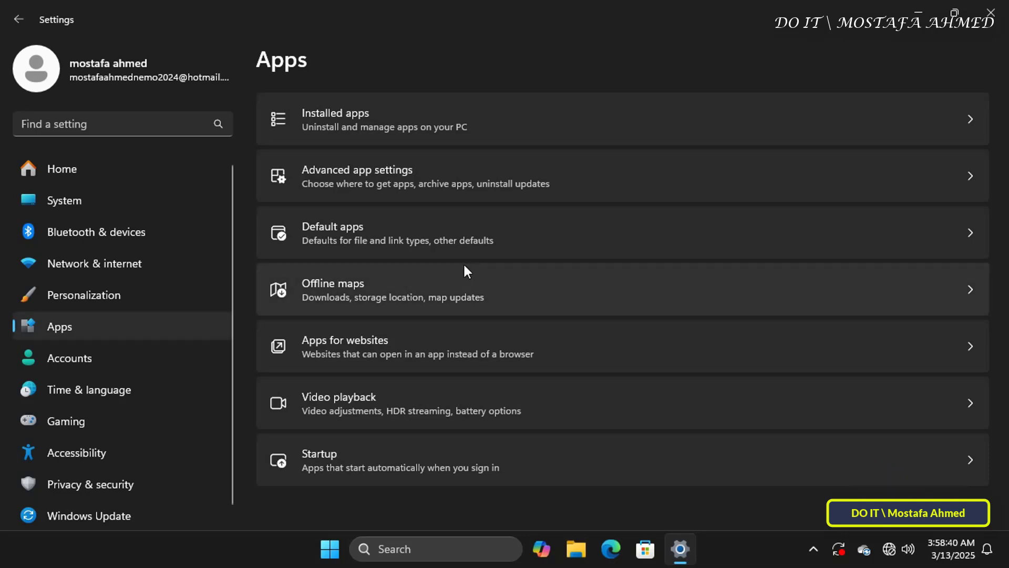
{"action": "left_click", "coordinate": [597, 175]}
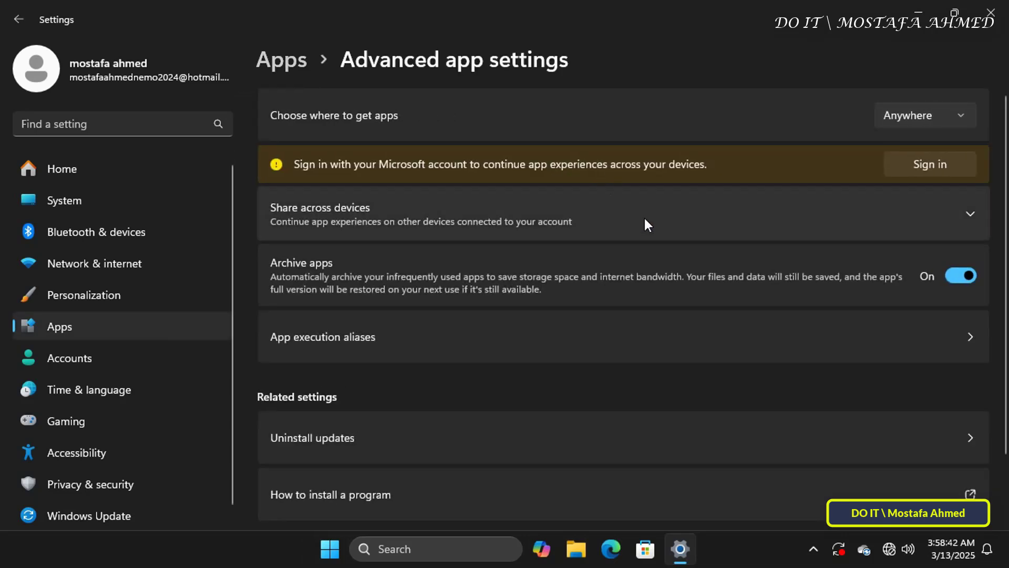
{"action": "left_click", "coordinate": [398, 349]}
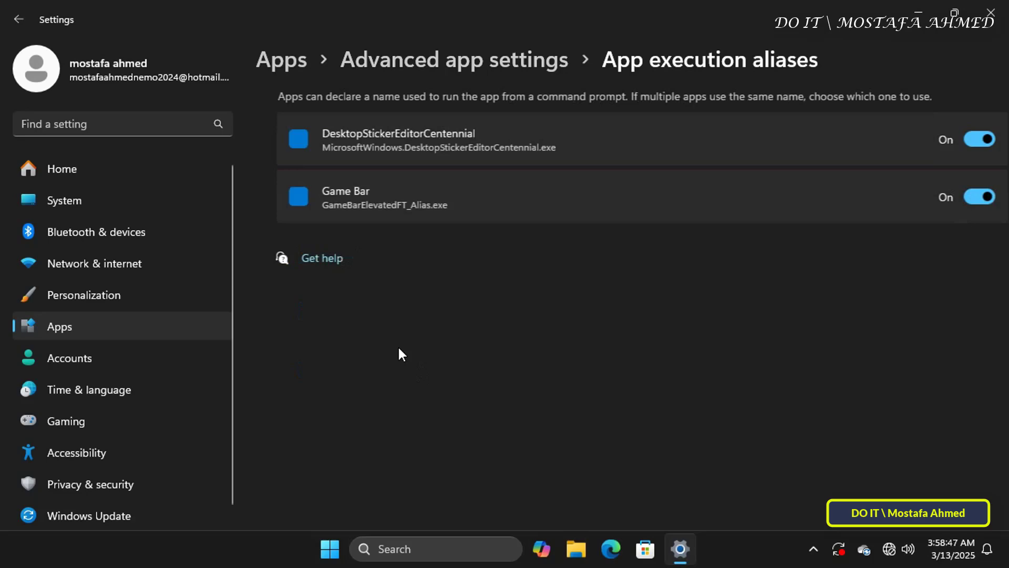
{"action": "scroll", "coordinate": [535, 332], "scroll_direction": "down", "scroll_amount": 3}
{"action": "scroll", "coordinate": [536, 336], "scroll_direction": "down", "scroll_amount": 6}
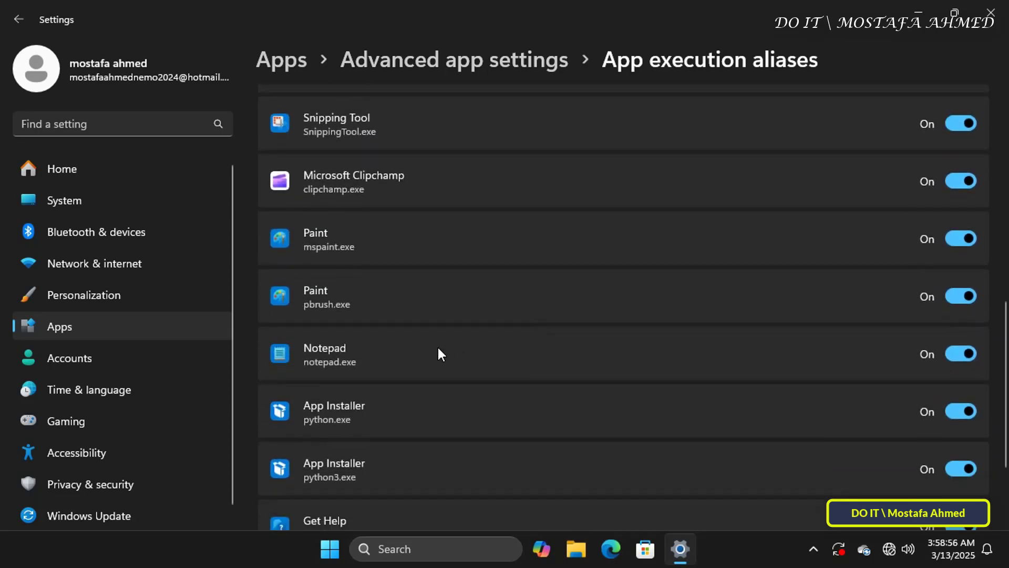
{"action": "scroll", "coordinate": [520, 355], "scroll_direction": "down", "scroll_amount": 2}
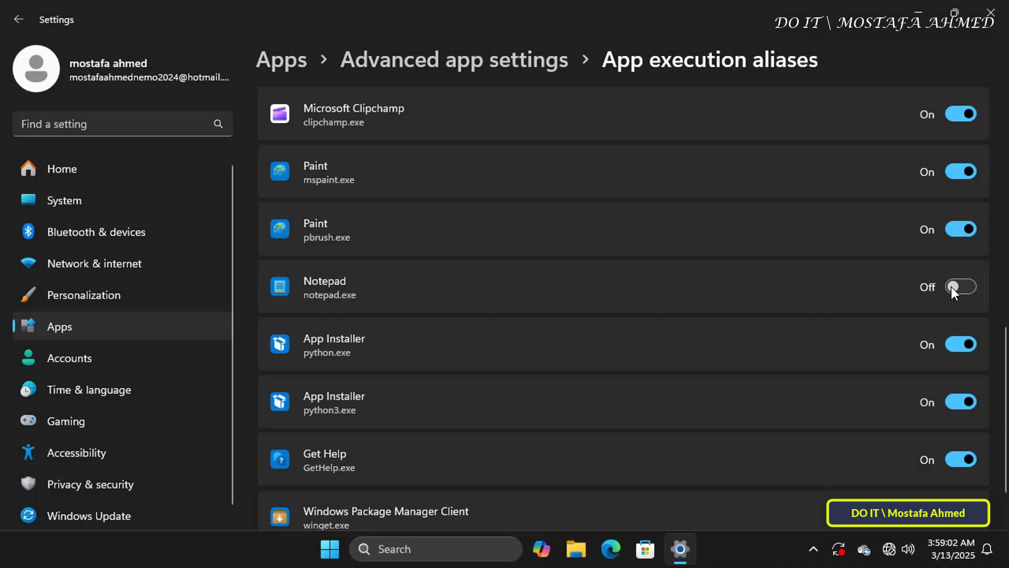
Close Settings, then find 'registry editor' through search and run it with administrator approval.
{"action": "left_click", "coordinate": [995, 17]}
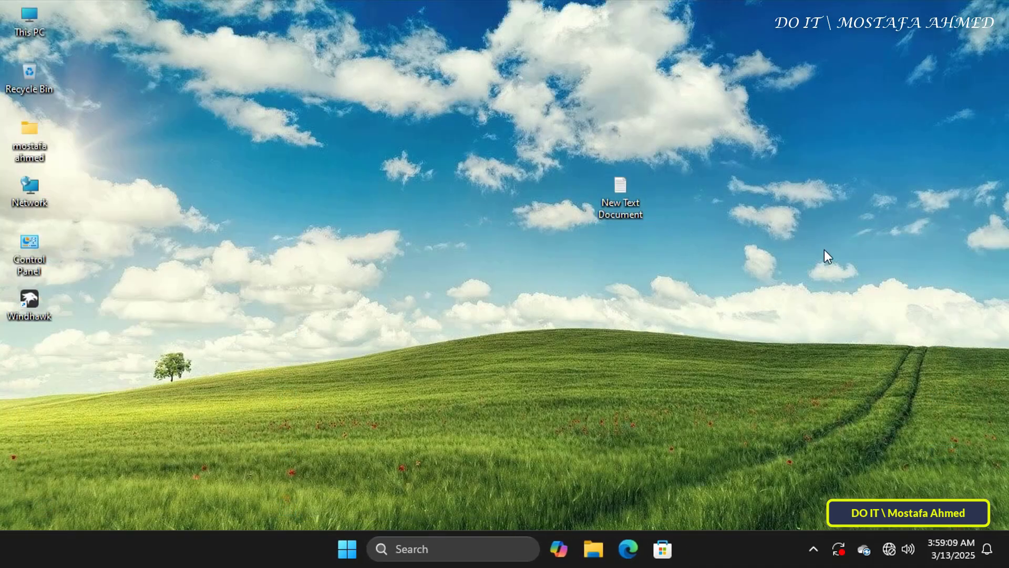
{"action": "left_click", "coordinate": [414, 548]}
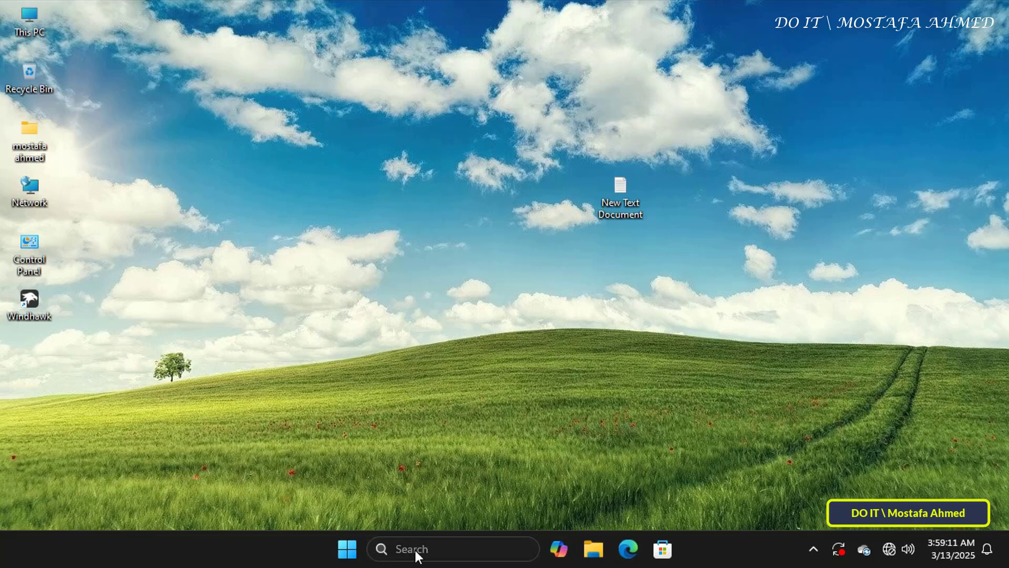
{"action": "type", "text": "r"}
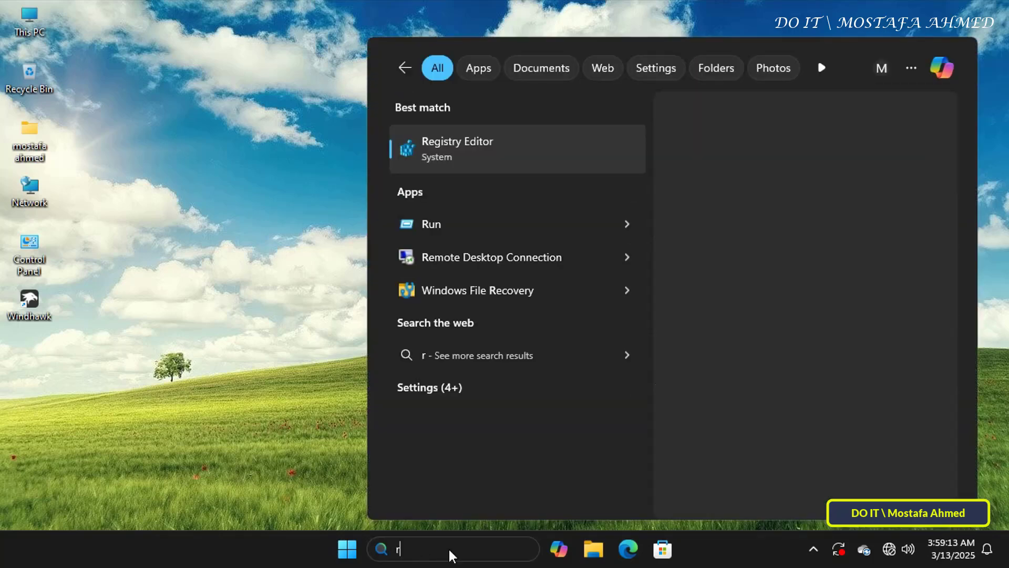
{"action": "type", "text": "eg"}
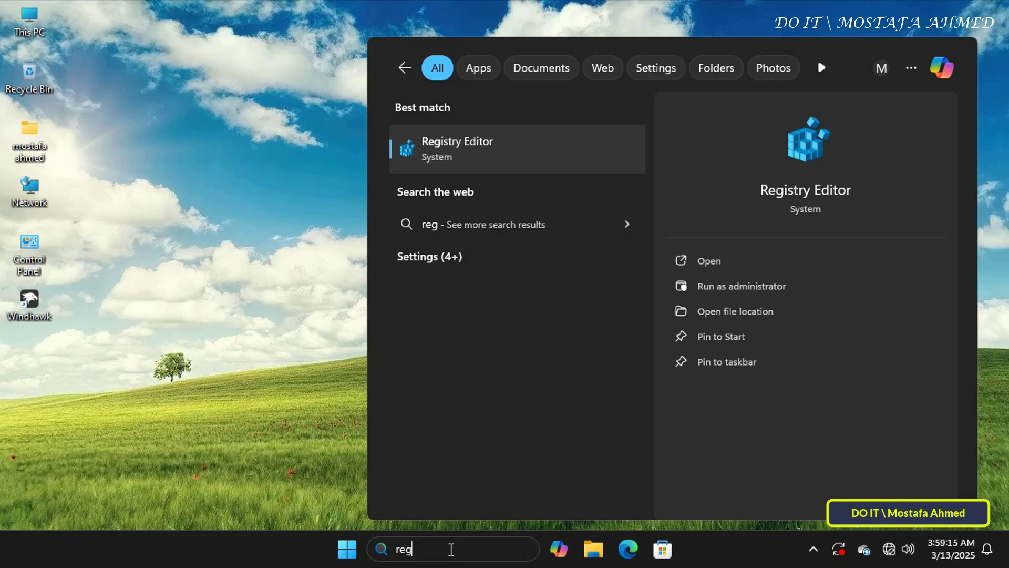
{"action": "type", "text": "ist"}
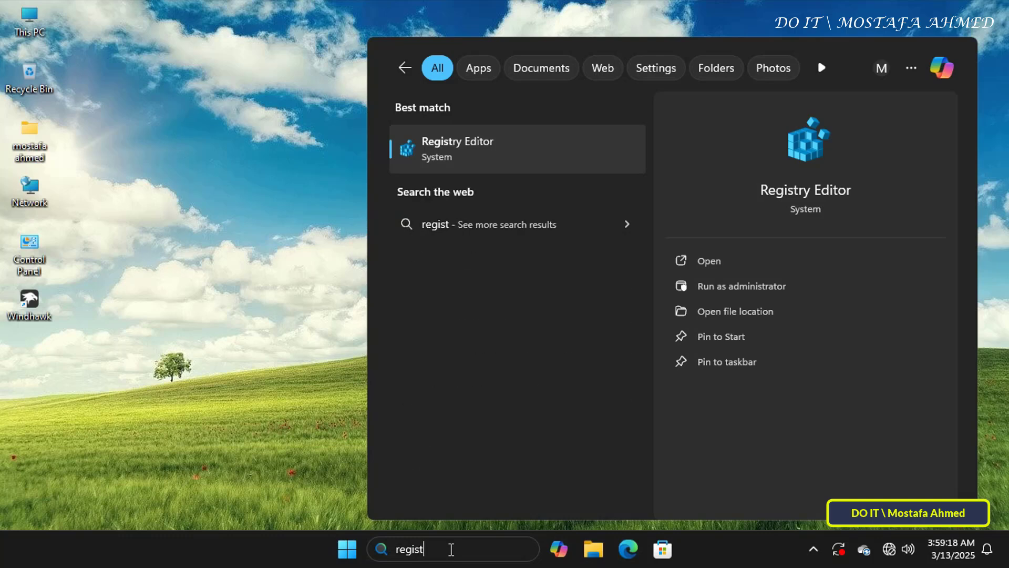
{"action": "type", "text": "ry "}
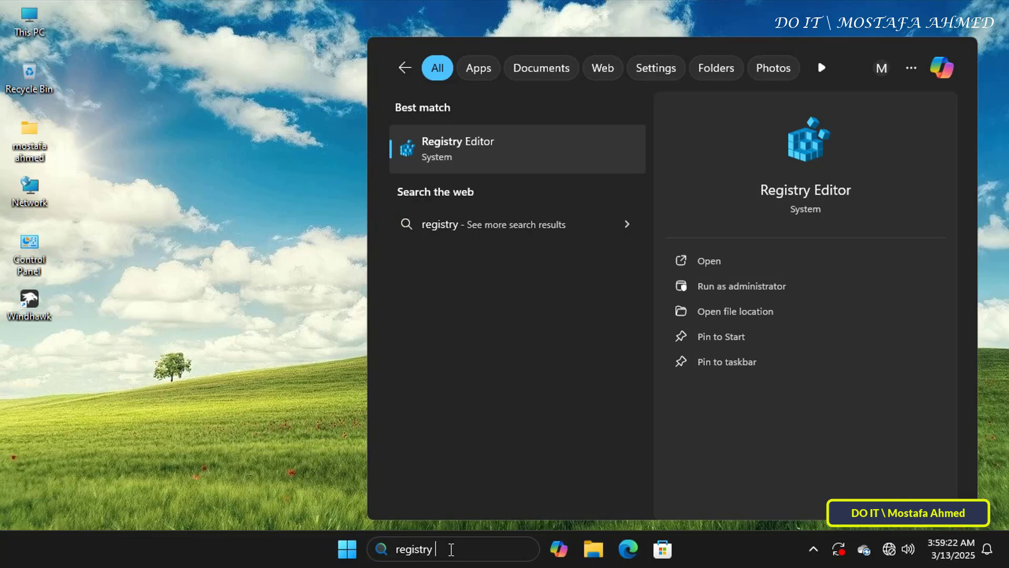
{"action": "type", "text": "editor"}
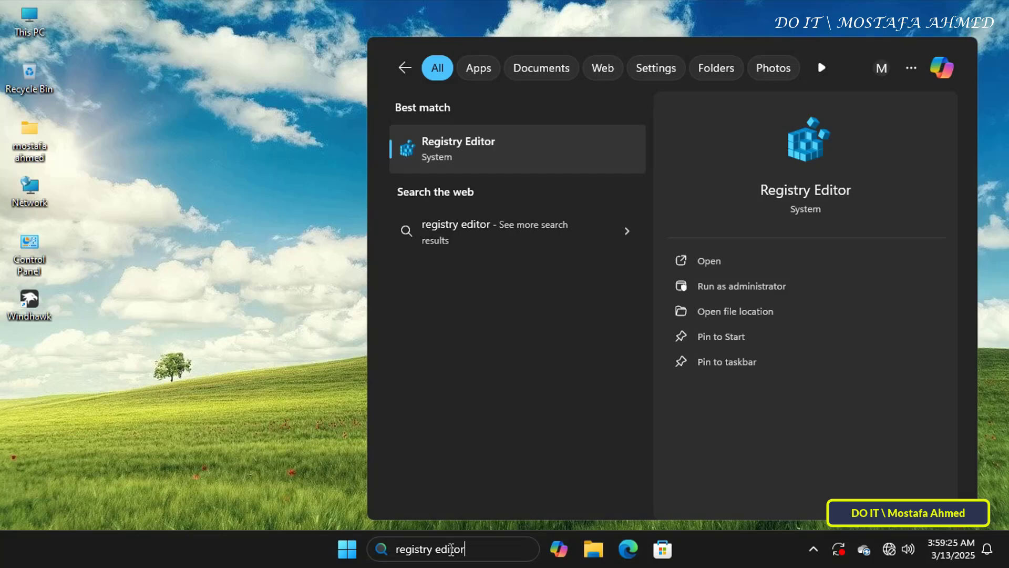
{"action": "left_click", "coordinate": [573, 154]}
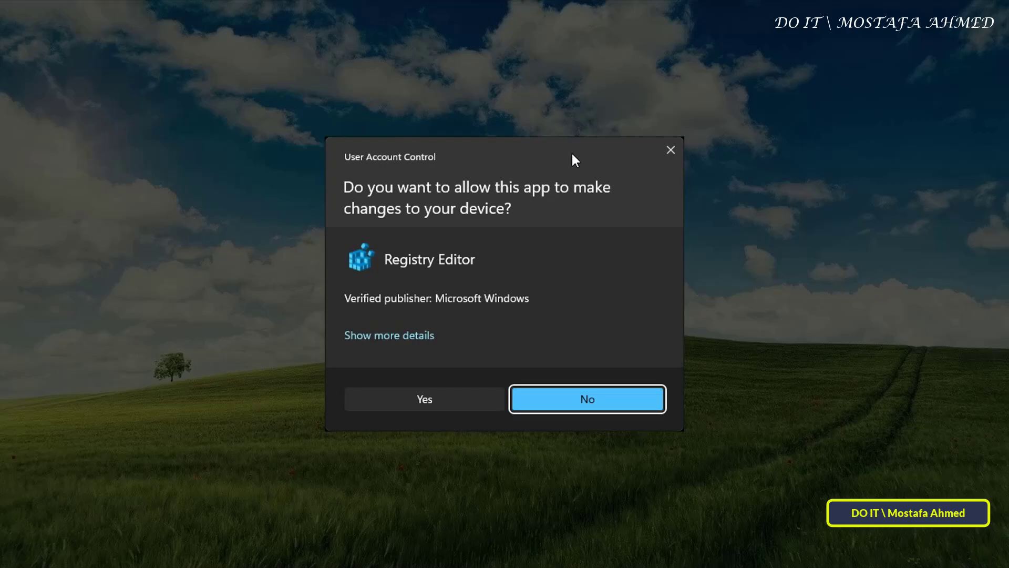
{"action": "left_click", "coordinate": [425, 399]}
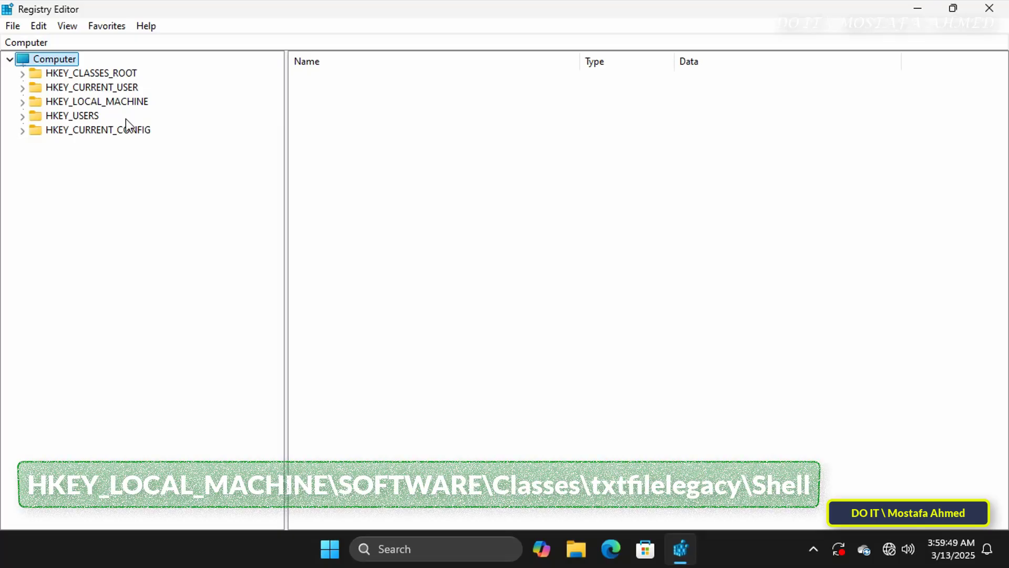
Navigate to HKEY_LOCAL_MACHINE\SOFTWARE\Classes\txtfilelegacy\shell and expand it.
{"action": "left_click", "coordinate": [22, 102]}
{"action": "left_click", "coordinate": [87, 173]}
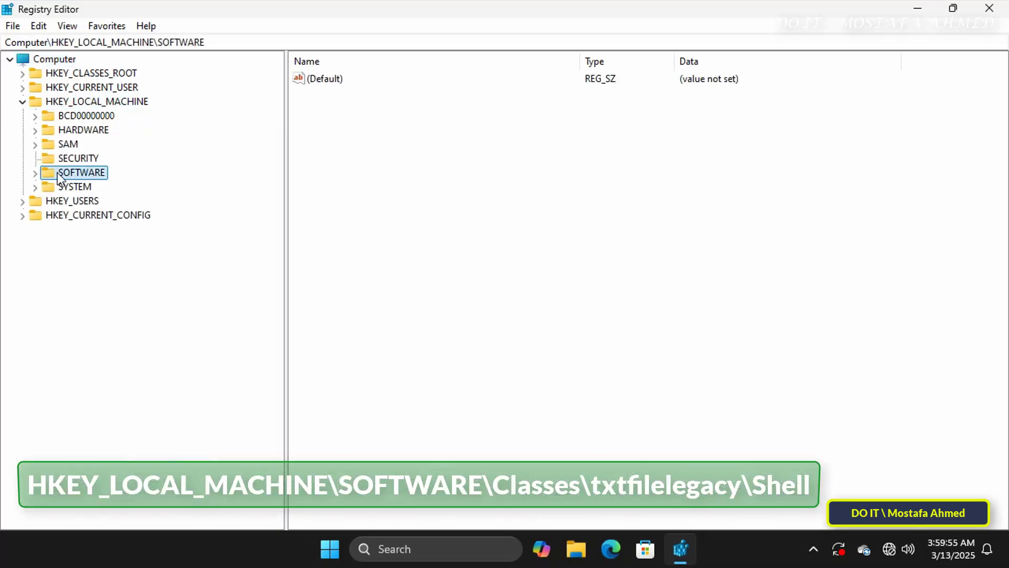
{"action": "left_click", "coordinate": [35, 174]}
{"action": "left_click", "coordinate": [86, 190]}
{"action": "left_click", "coordinate": [41, 188]}
{"action": "scroll", "coordinate": [229, 257], "scroll_direction": "down", "scroll_amount": 5}
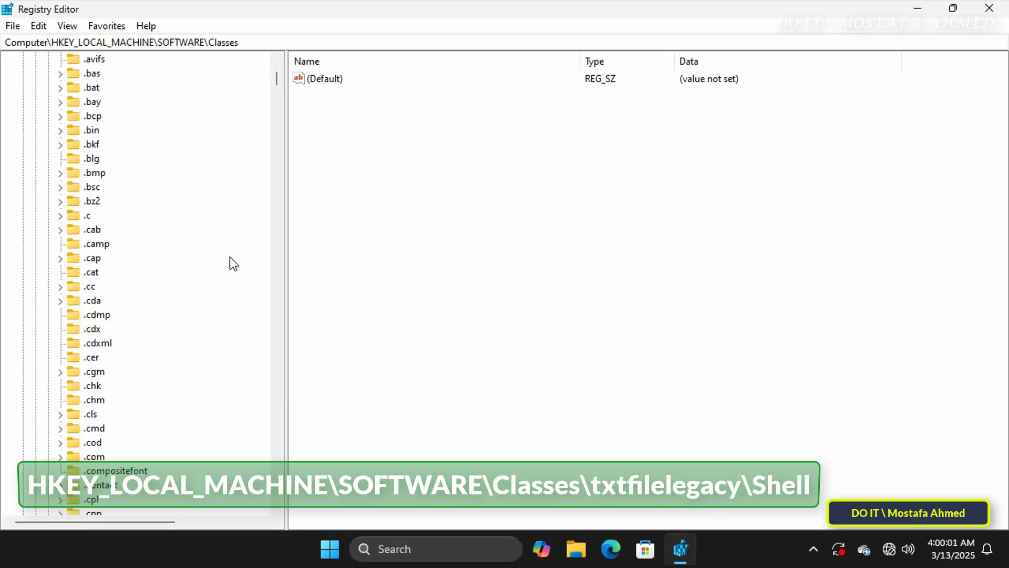
{"action": "key", "text": "t"}
{"action": "scroll", "coordinate": [209, 283], "scroll_direction": "down", "scroll_amount": 10}
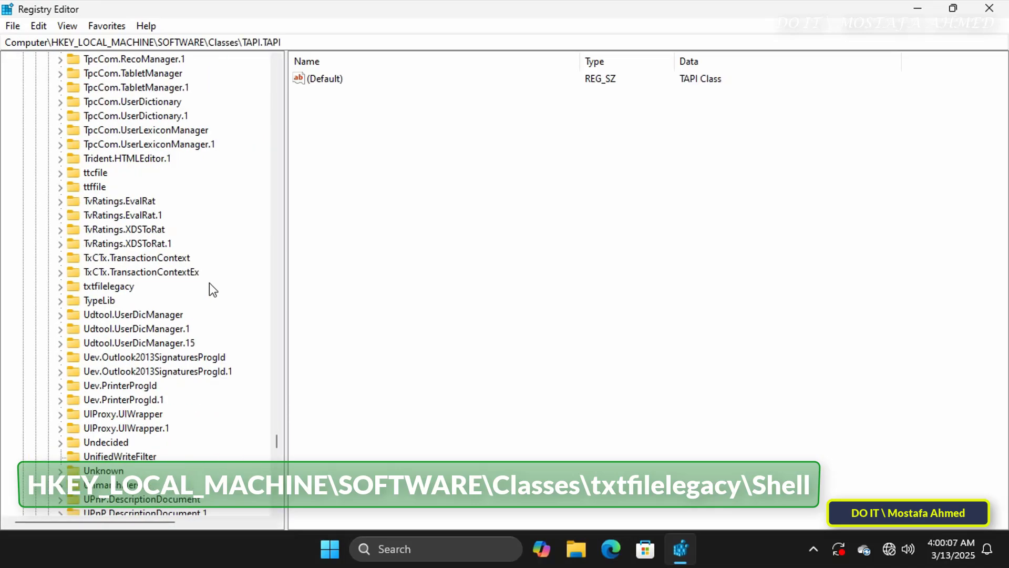
{"action": "scroll", "coordinate": [209, 282], "scroll_direction": "down", "scroll_amount": 2}
{"action": "left_click", "coordinate": [95, 203]}
{"action": "left_click", "coordinate": [61, 201]}
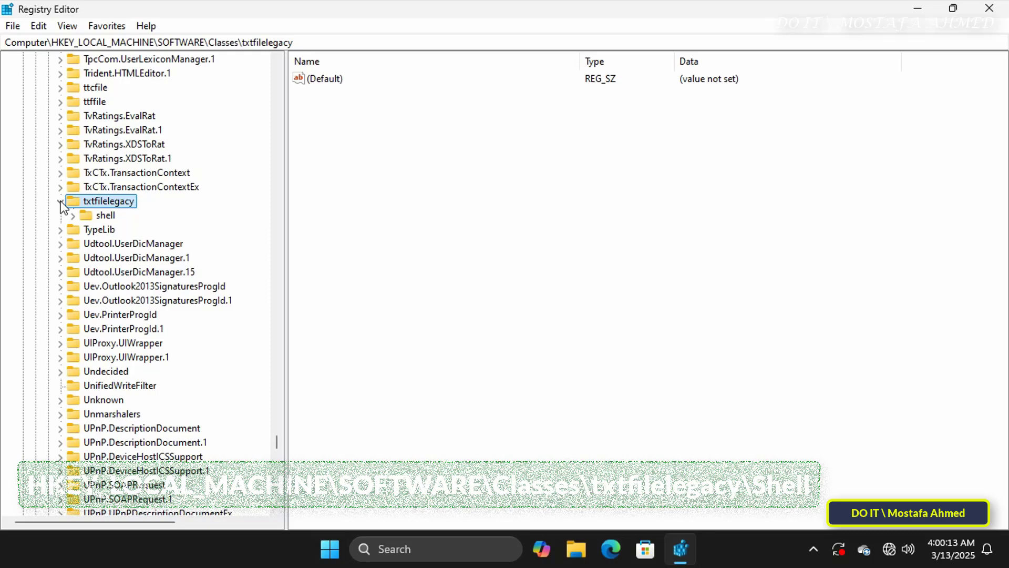
{"action": "left_click", "coordinate": [84, 216]}
{"action": "left_click", "coordinate": [73, 216]}
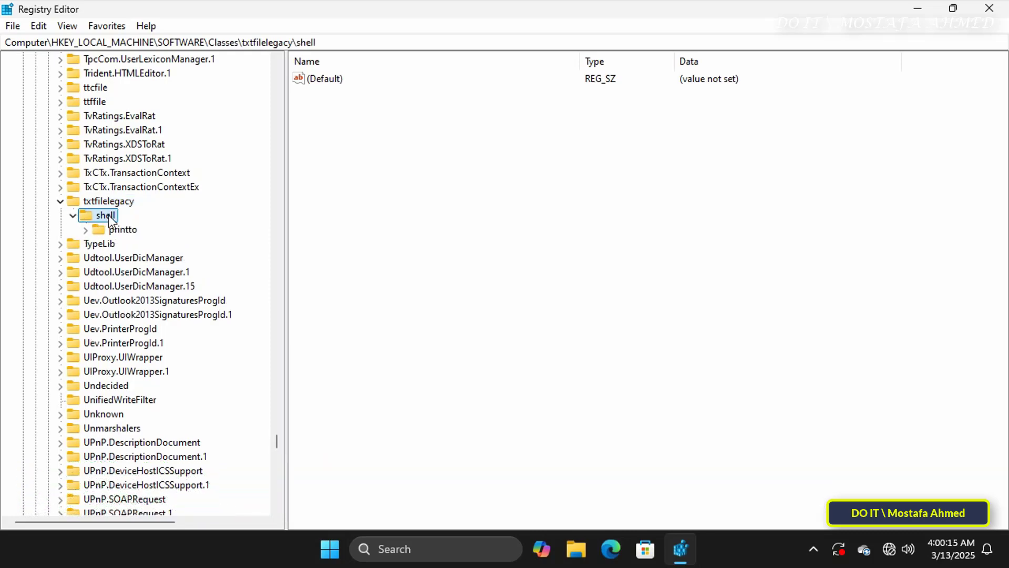
Create a new key named Open under shell, then a key named Command inside Open.
{"action": "right_click", "coordinate": [105, 215]}
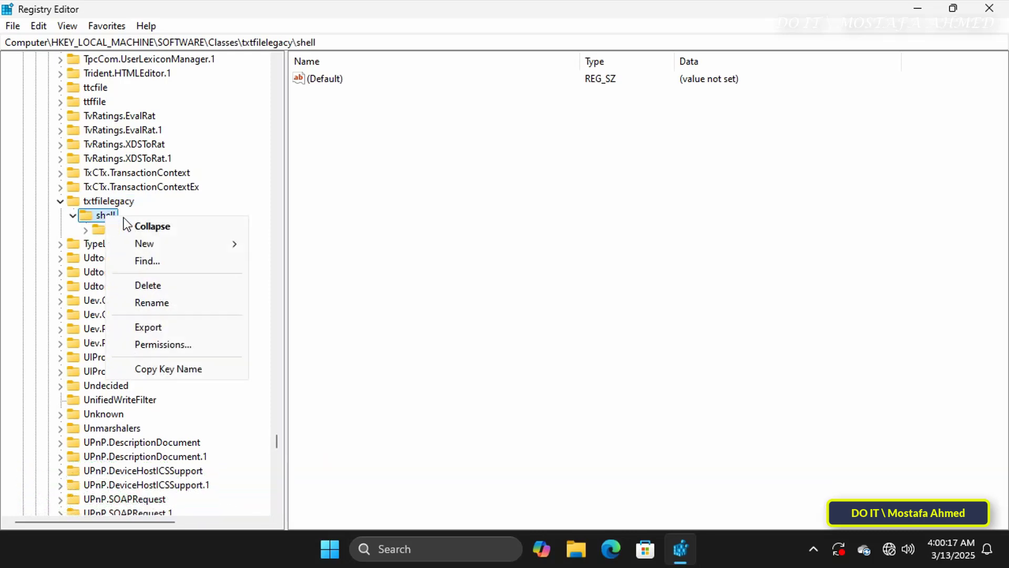
{"action": "mouse_move", "coordinate": [161, 247]}
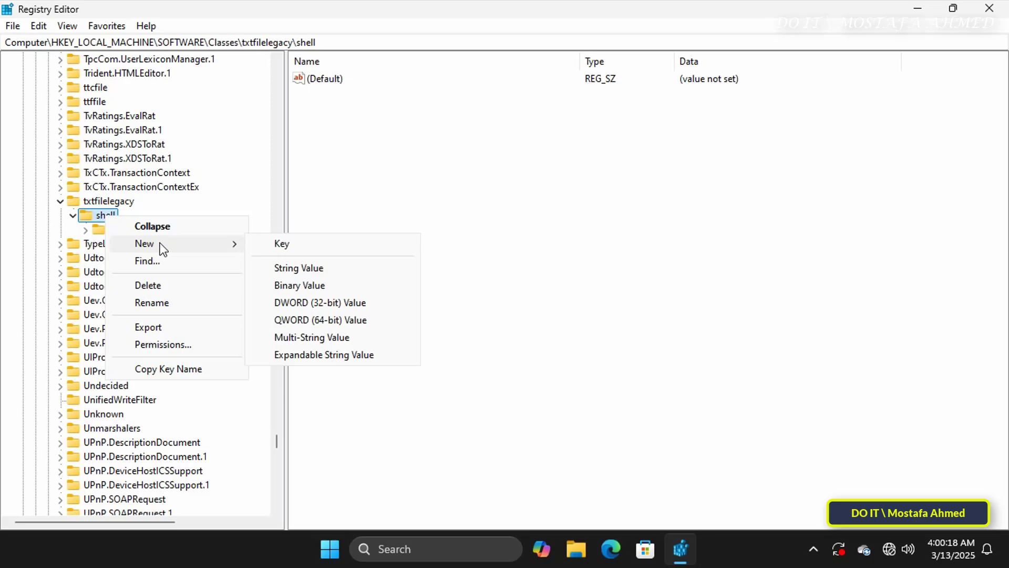
{"action": "left_click", "coordinate": [279, 245]}
{"action": "type", "text": "Open"}
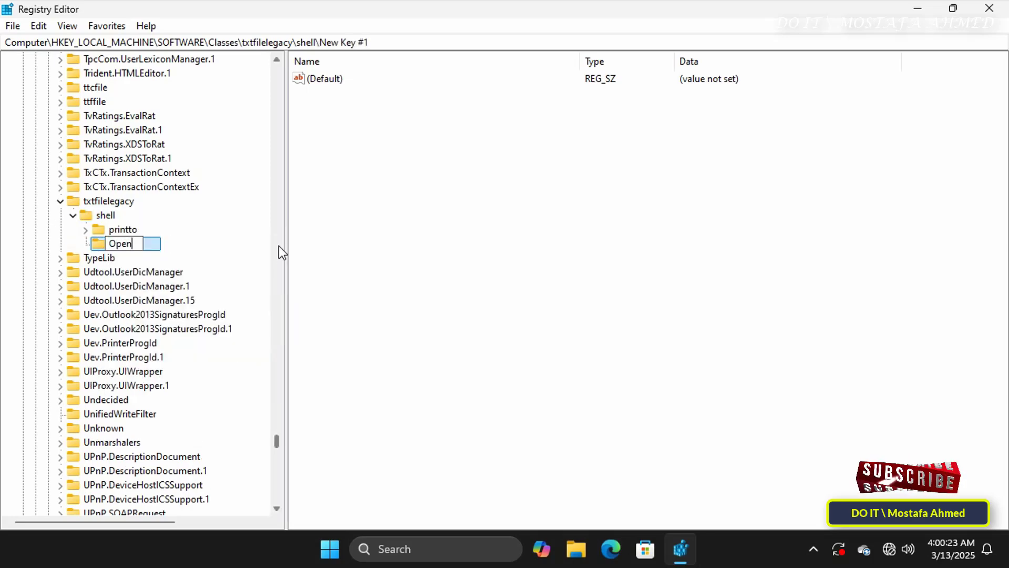
{"action": "key", "text": "Return"}
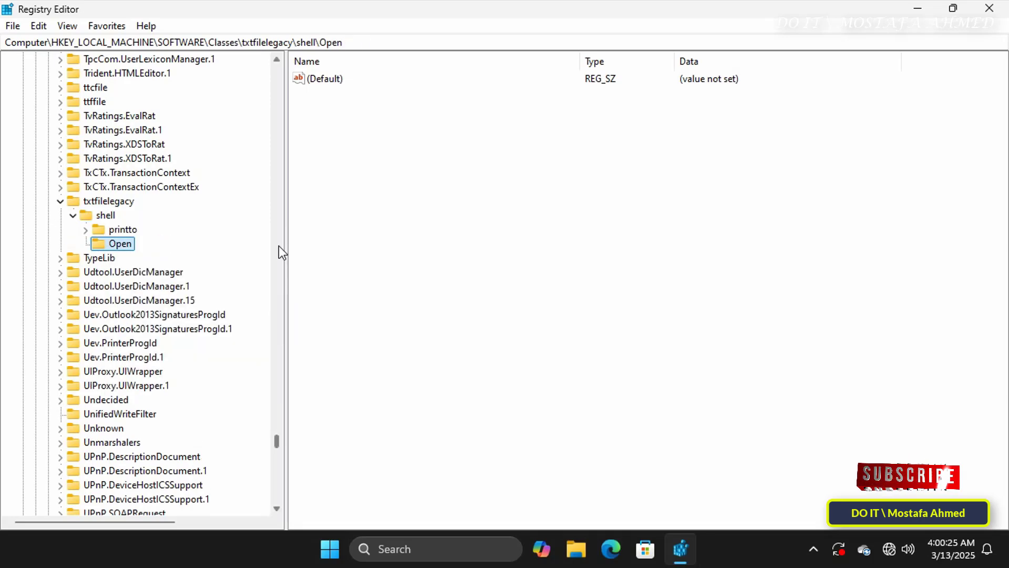
{"action": "right_click", "coordinate": [124, 247]}
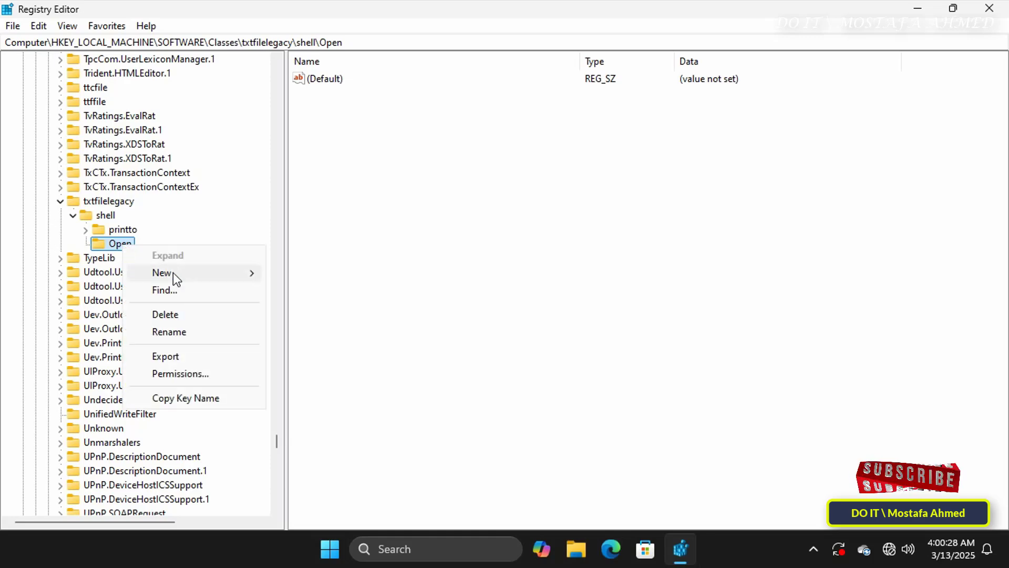
{"action": "mouse_move", "coordinate": [173, 272]}
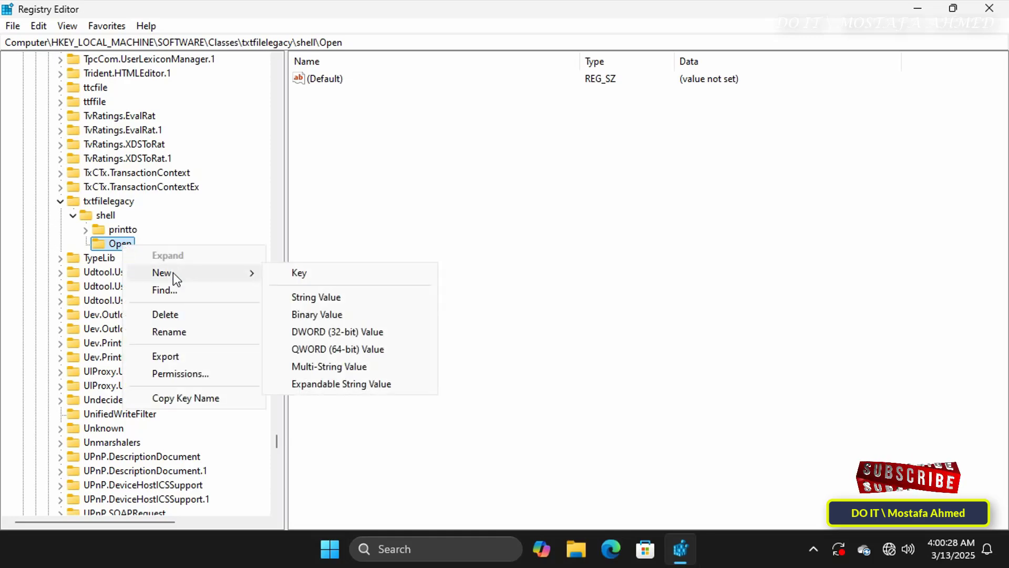
{"action": "left_click", "coordinate": [297, 276]}
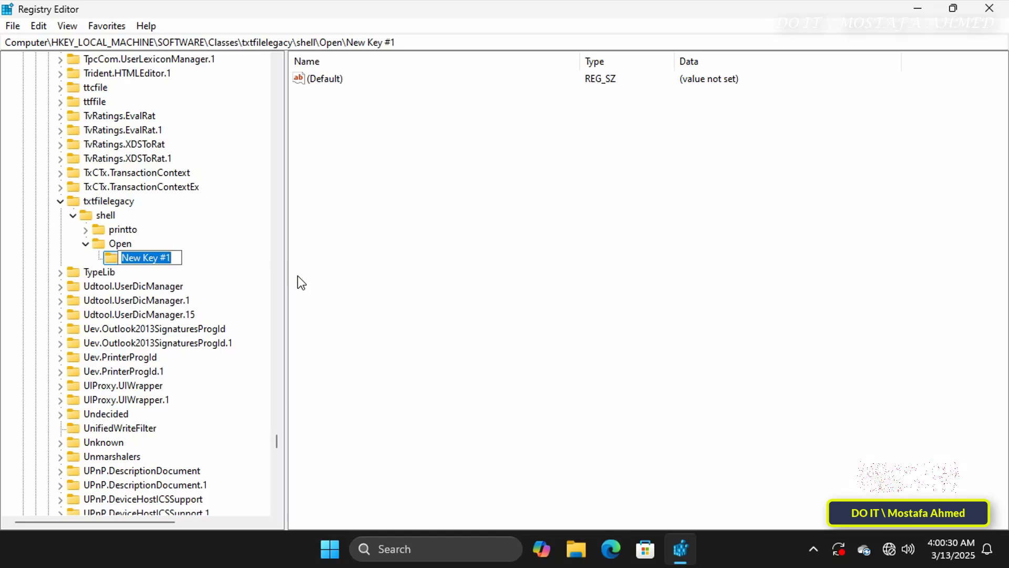
{"action": "type", "text": "Command"}
{"action": "key", "text": "Return"}
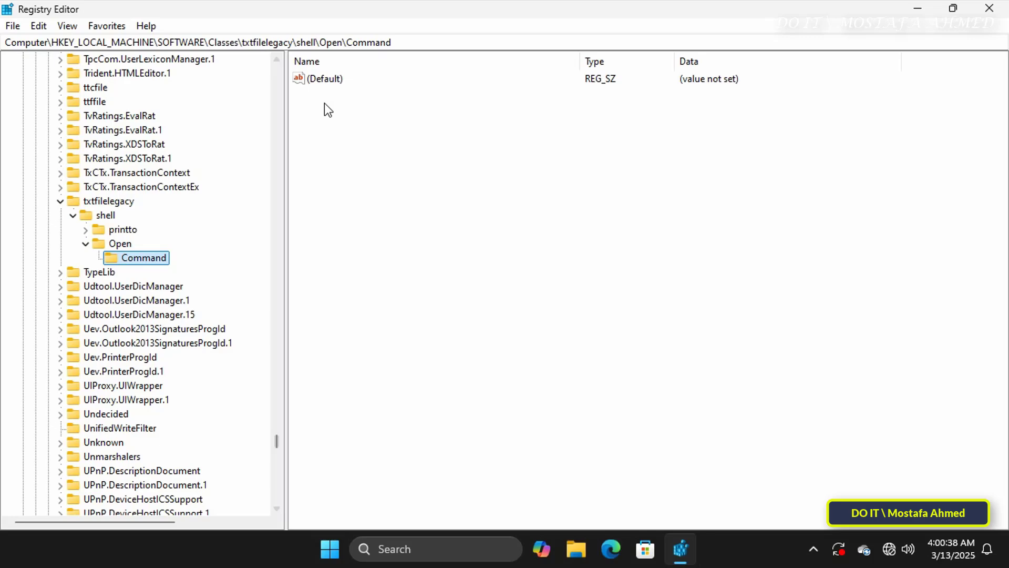
Set the Command key's (Default) value data to c:\Windows\system32\notepad.exe "%1".
{"action": "left_click", "coordinate": [341, 81]}
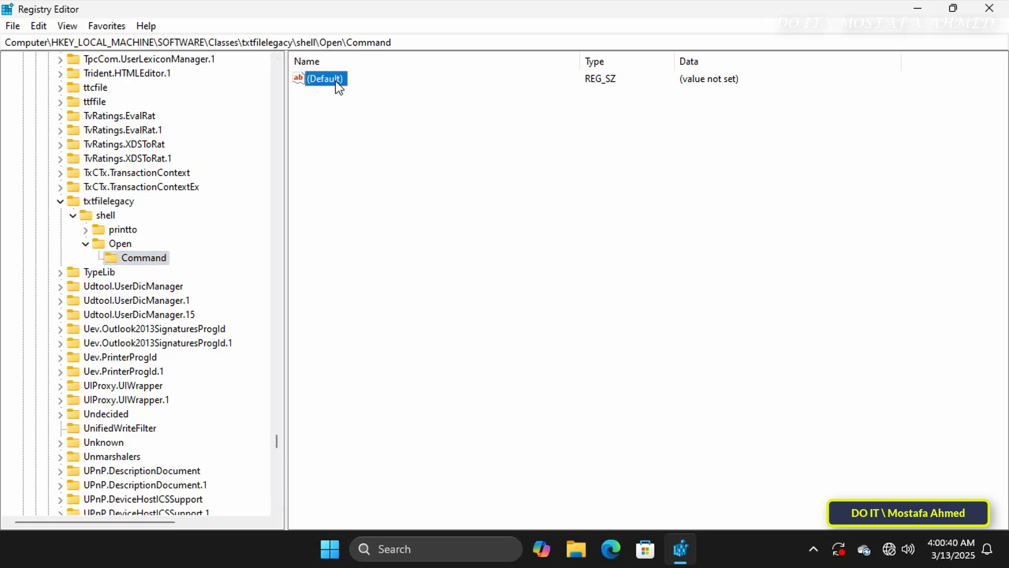
{"action": "double_click", "coordinate": [335, 81]}
{"action": "left_click_drag", "start_coordinate": [291, 88], "coordinate": [544, 170]}
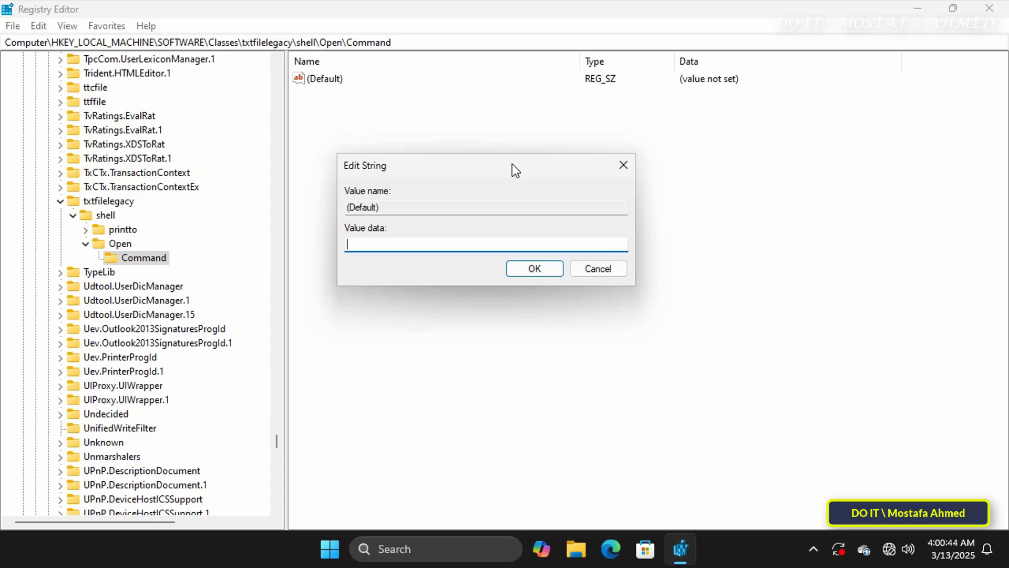
{"action": "type", "text": "c:\\Windows\\system3"}
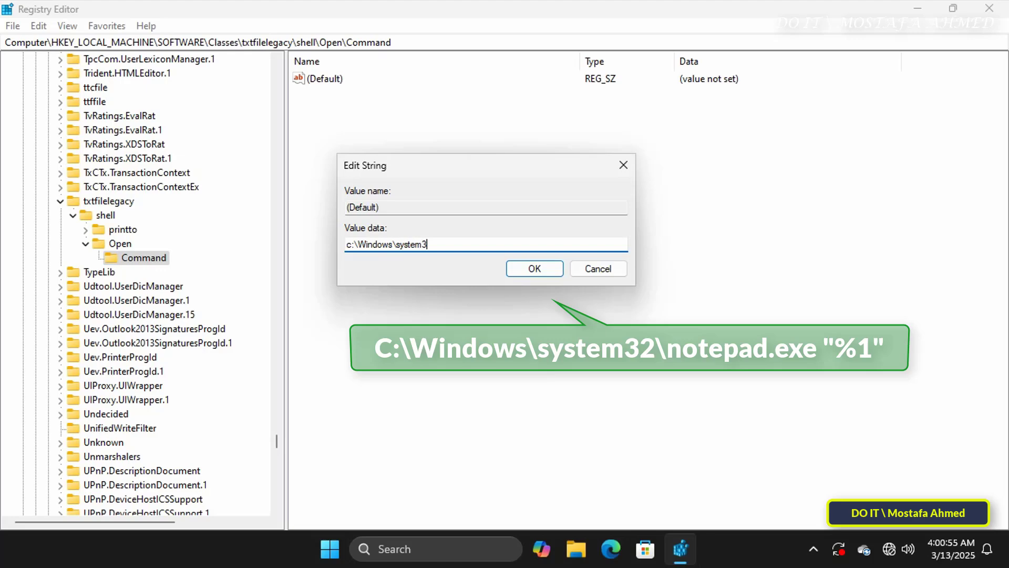
{"action": "type", "text": "2\\notepad.exe \"%1\""}
{"action": "left_click", "coordinate": [531, 269]}
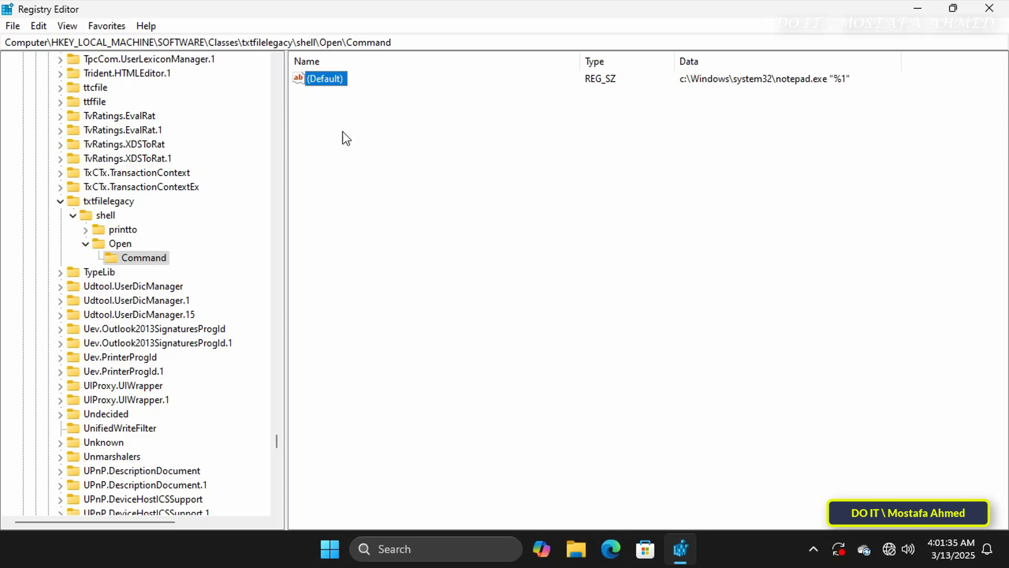
Close Registry Editor, then open New Text Document.txt and choose Notepad to always open .txt files.
{"action": "left_click", "coordinate": [989, 8]}
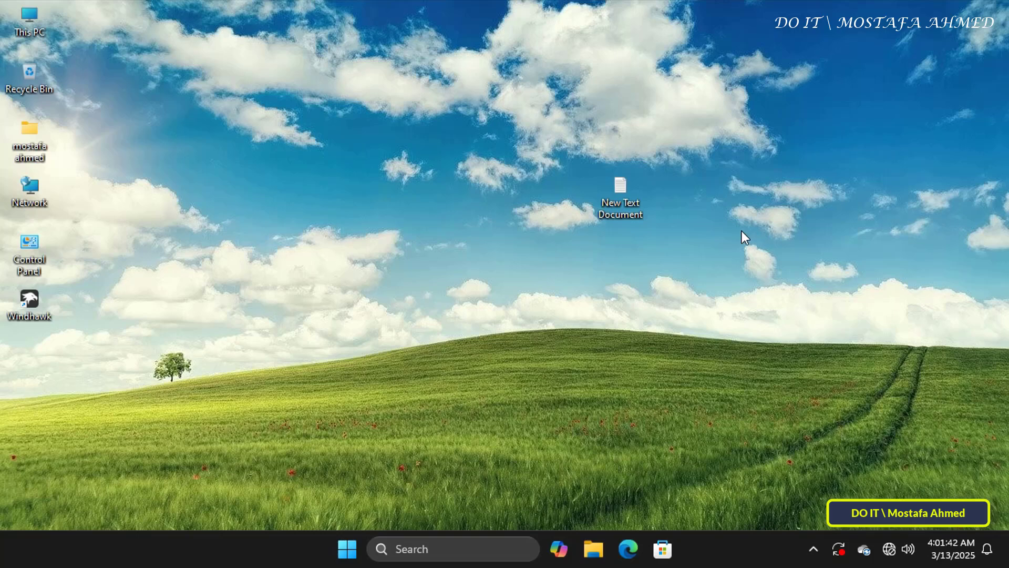
{"action": "double_click", "coordinate": [619, 190]}
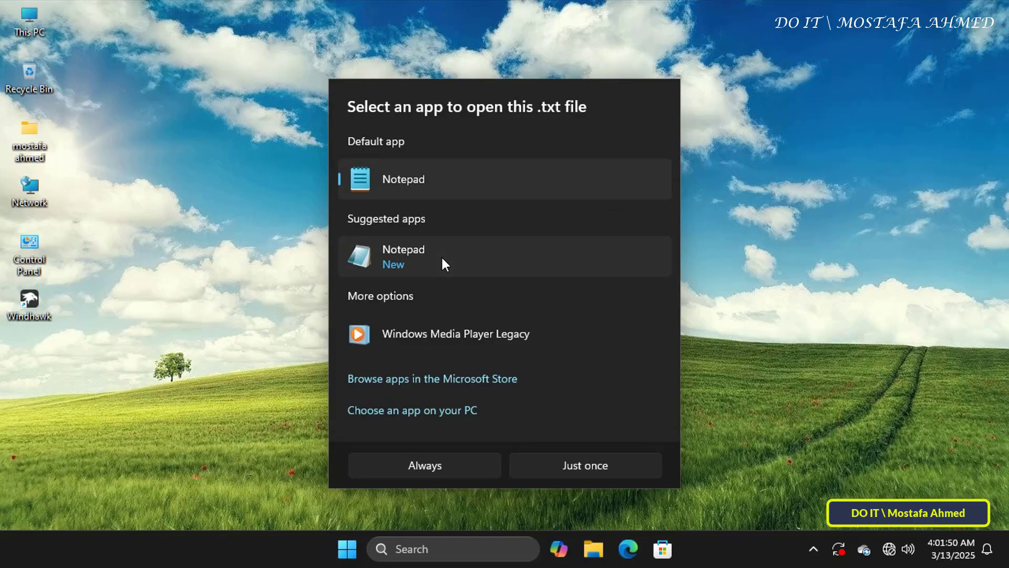
{"action": "left_click", "coordinate": [442, 258]}
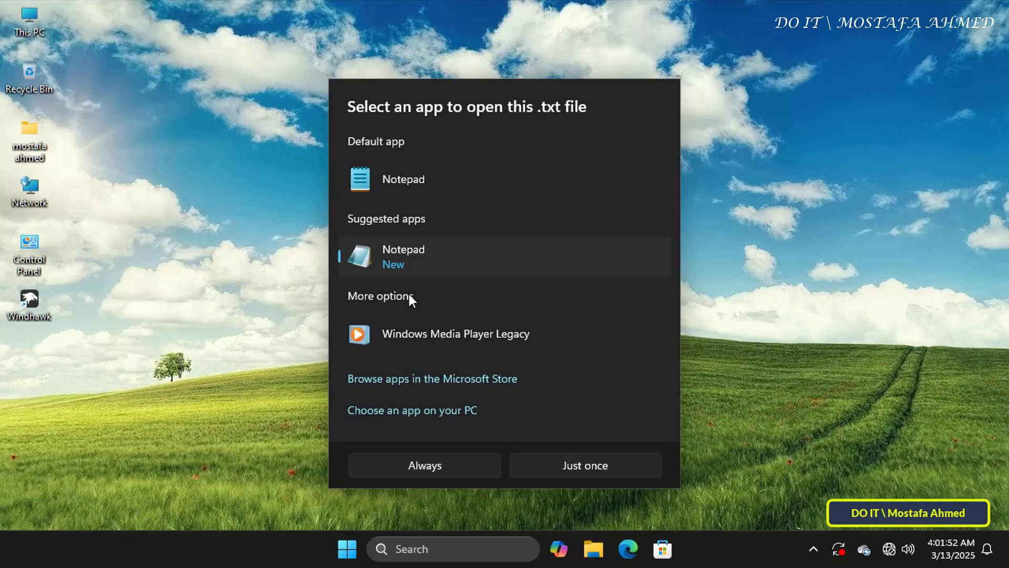
{"action": "left_click", "coordinate": [449, 467]}
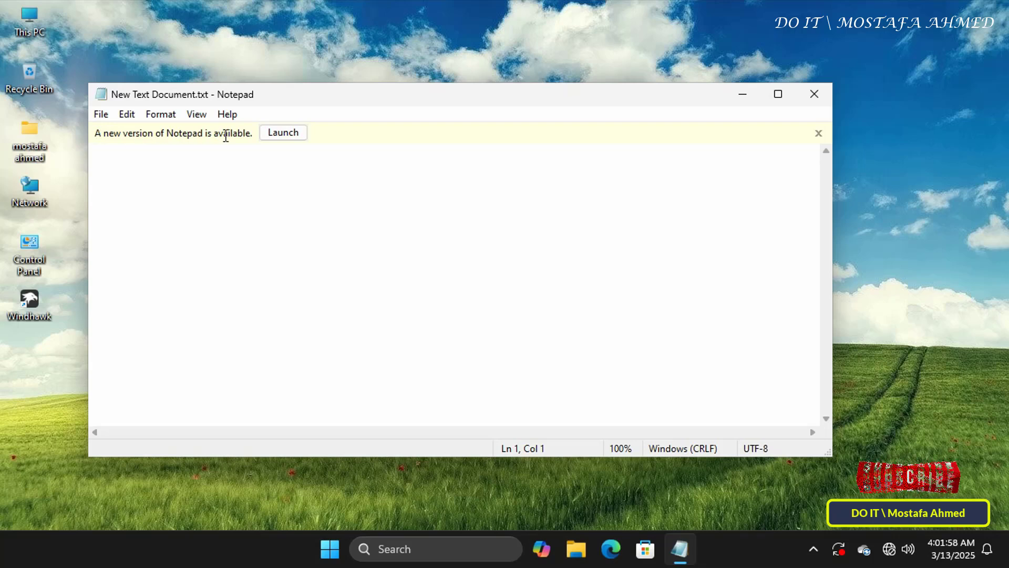
Close Notepad, reopen New Text Document to confirm it opens in classic Notepad, then close it.
{"action": "left_click", "coordinate": [293, 135]}
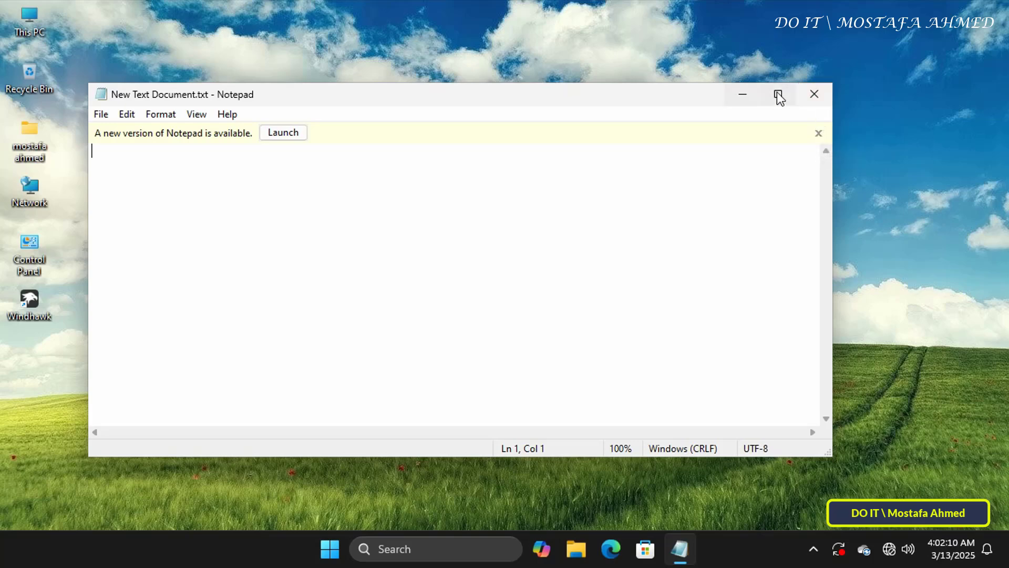
{"action": "left_click", "coordinate": [806, 93]}
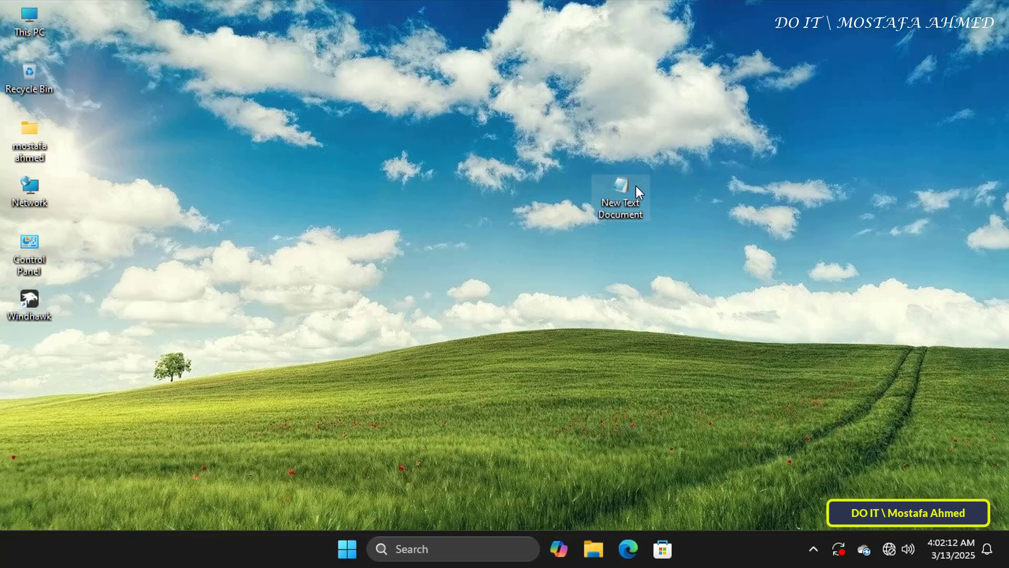
{"action": "double_click", "coordinate": [636, 185]}
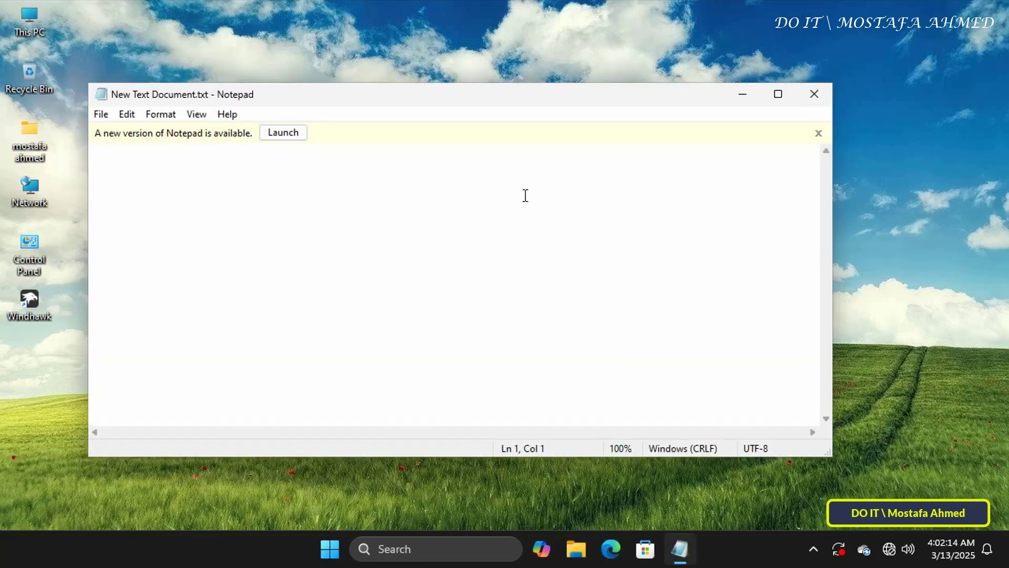
{"action": "left_click", "coordinate": [816, 96]}
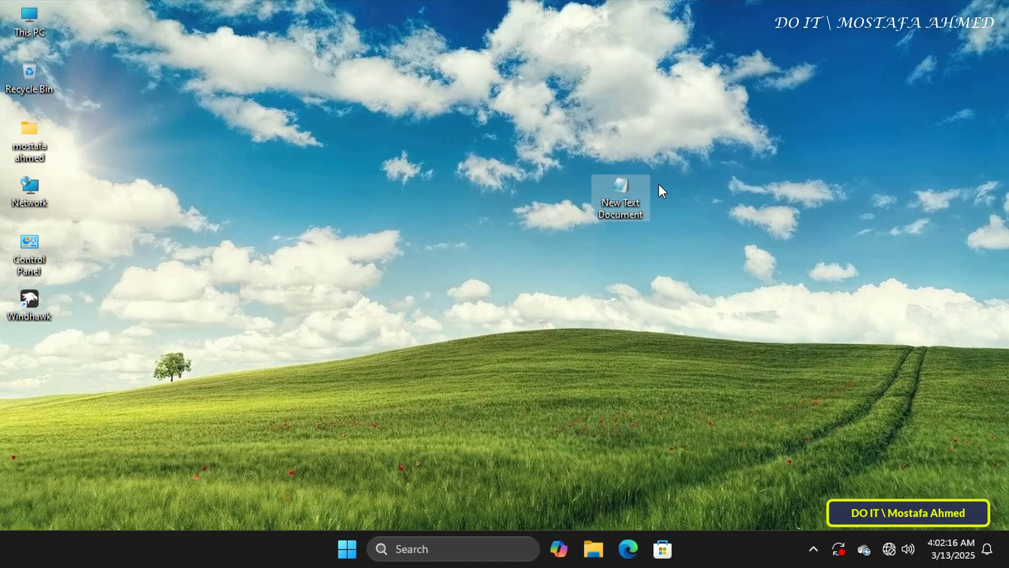